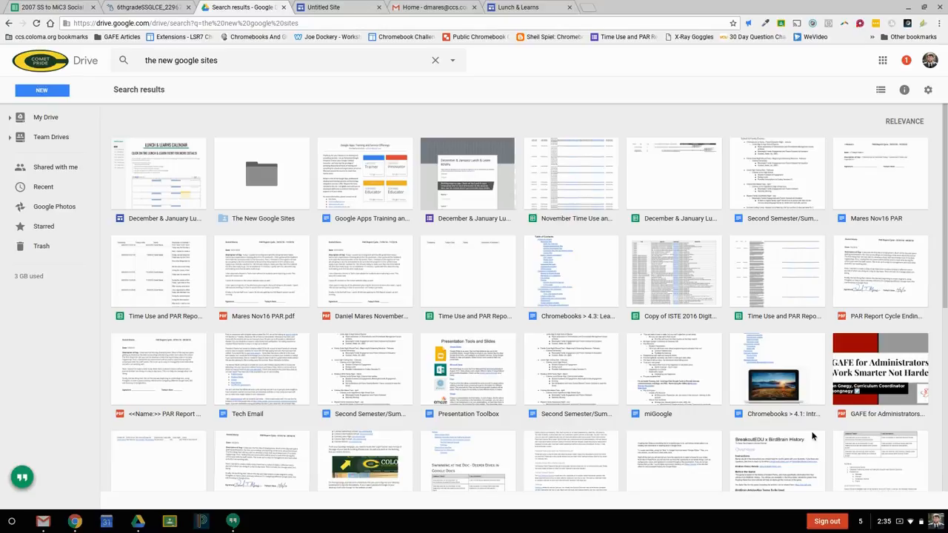
# Step: Create a new Google Sites site from Drive
pyautogui.click(42, 92)
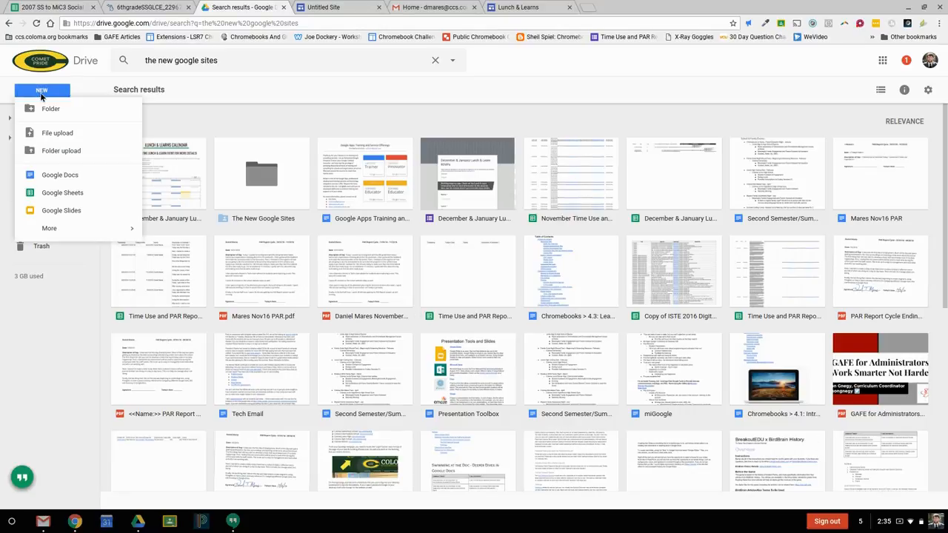
pyautogui.moveTo(81, 236)
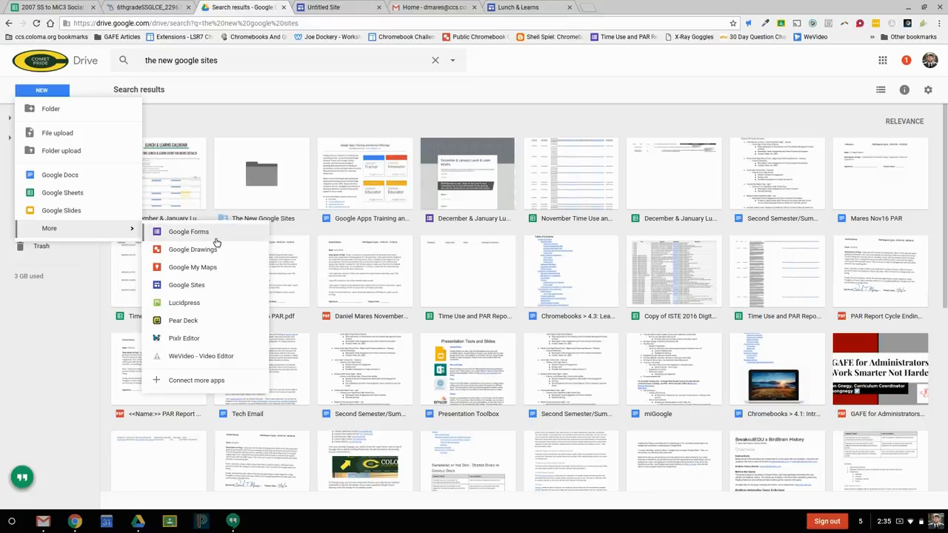
pyautogui.click(220, 290)
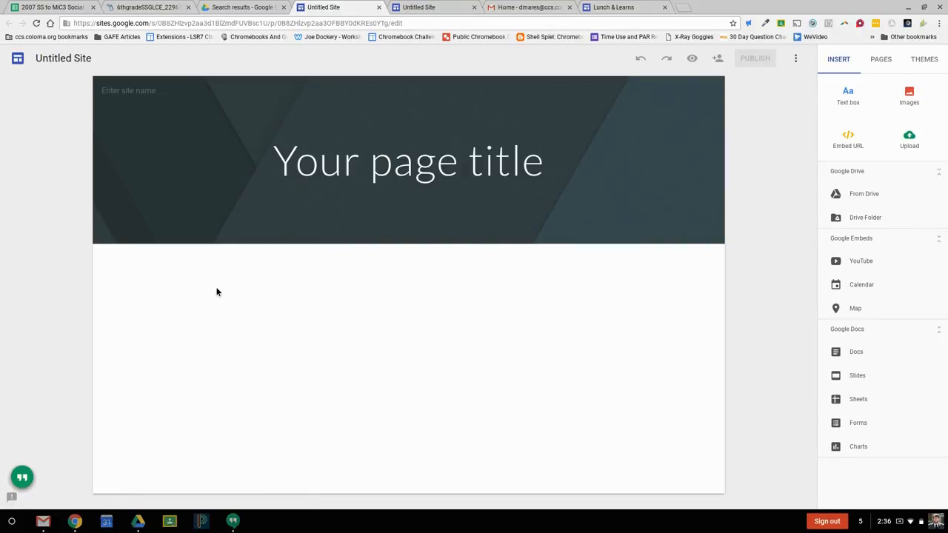
# Step: Rename the untitled site as Test Site
pyautogui.click(63, 63)
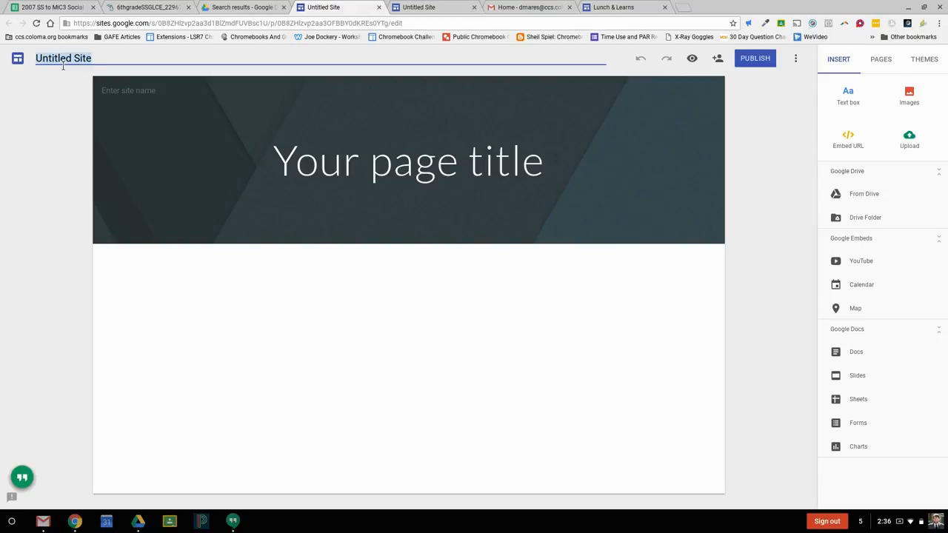
pyautogui.write('Test Site')
pyautogui.click(323, 274)
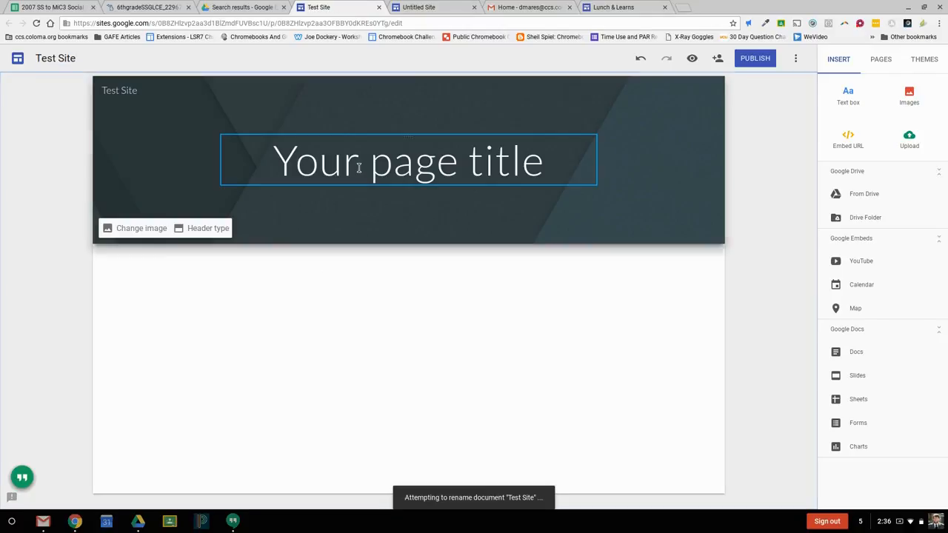
# Step: Replace the home page's placeholder title with "The Test Site"
pyautogui.click(358, 167)
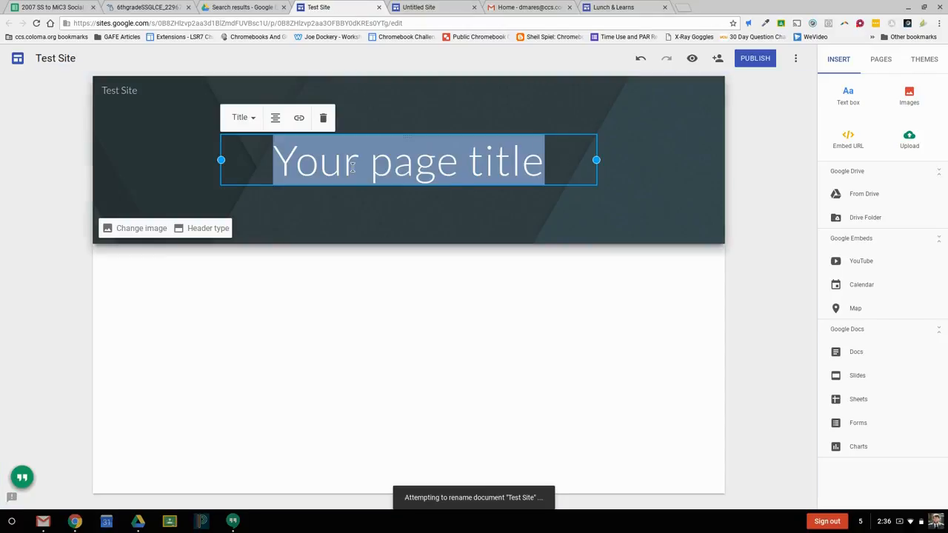
pyautogui.write('The Test Site')
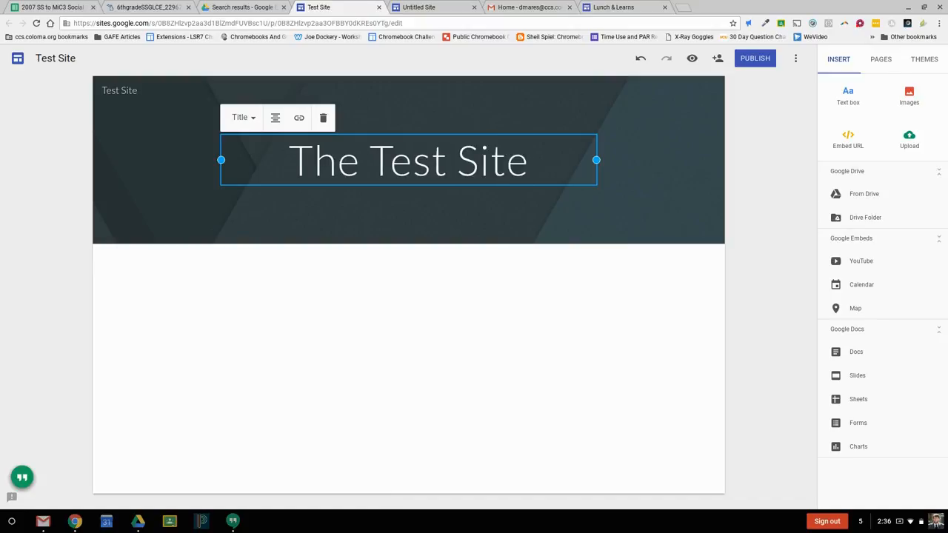
pyautogui.click(346, 378)
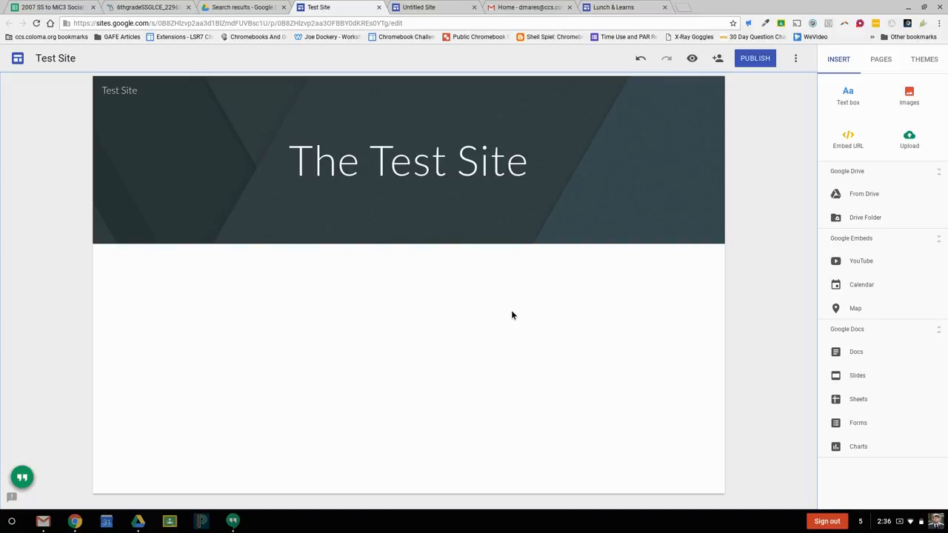
# Step: Give the Simple theme a bolder font style and the green accent colour
pyautogui.click(931, 63)
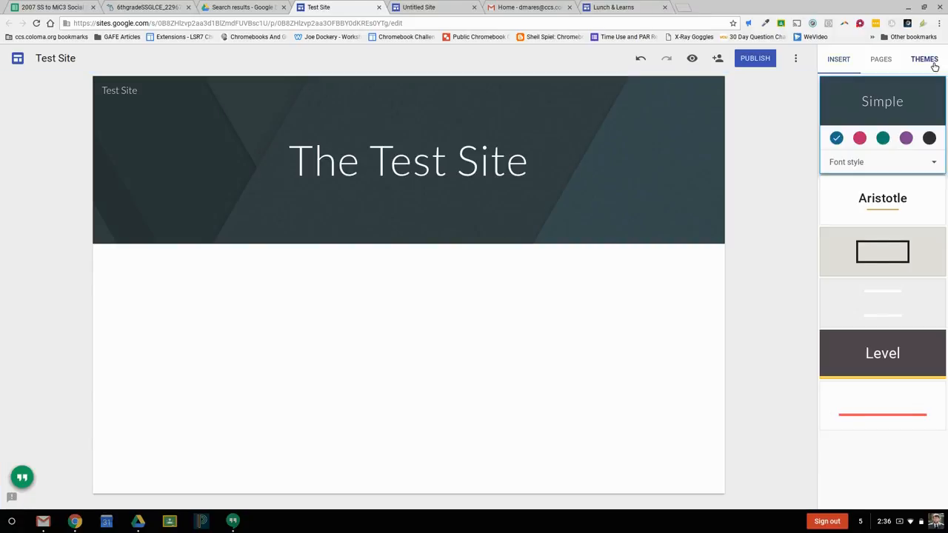
pyautogui.click(932, 161)
pyautogui.click(902, 215)
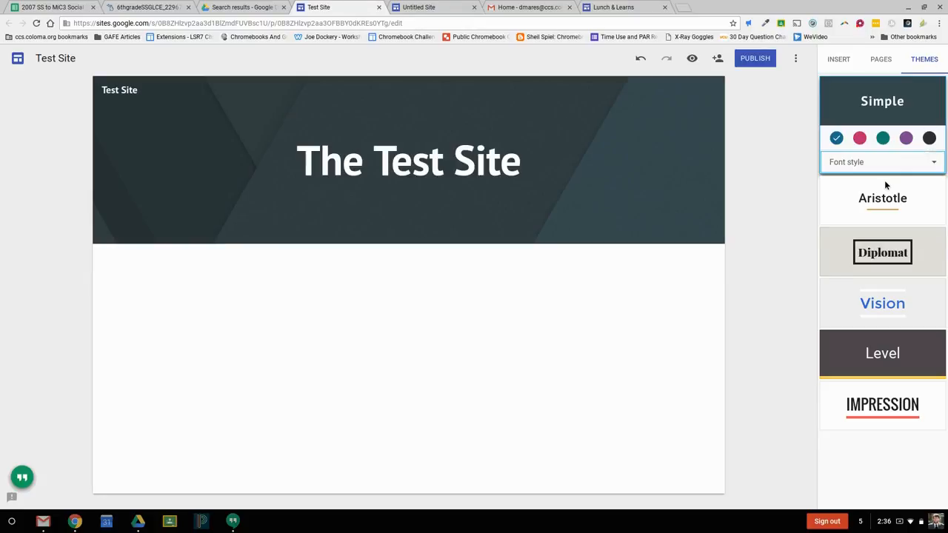
pyautogui.click(885, 140)
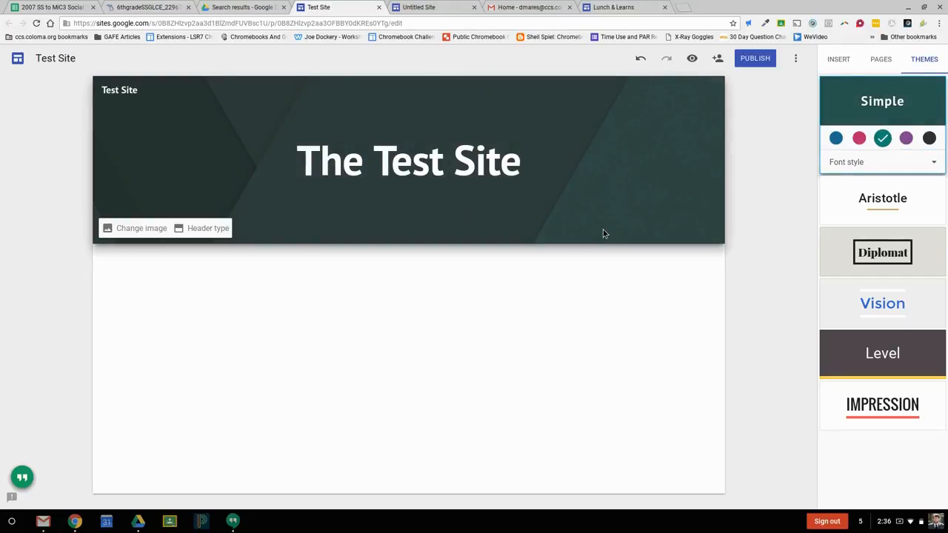
# Step: Change the header image to the gallery photo of dark typewriter keys
pyautogui.click(160, 233)
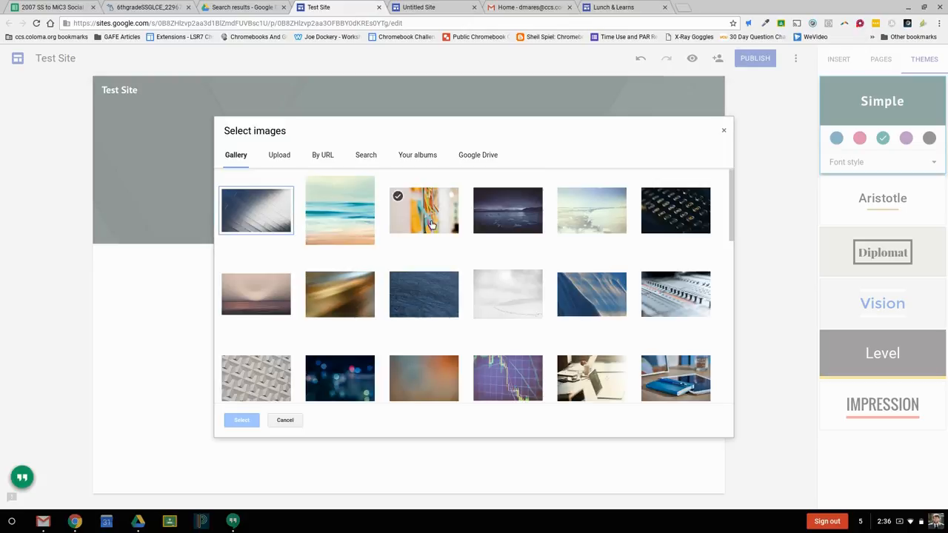
pyautogui.click(694, 224)
pyautogui.click(241, 420)
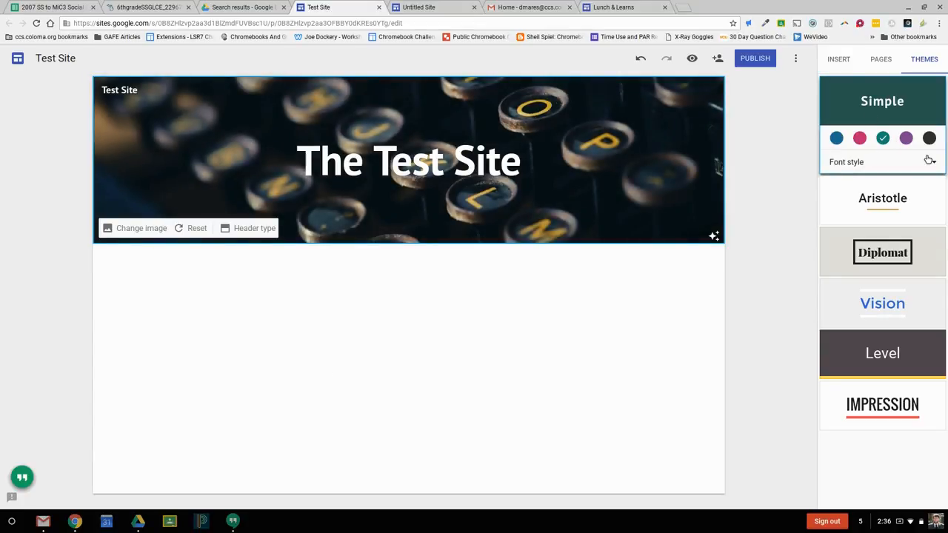
# Step: Try the Aristotle theme on the site, and apply the Level theme instead
pyautogui.click(905, 217)
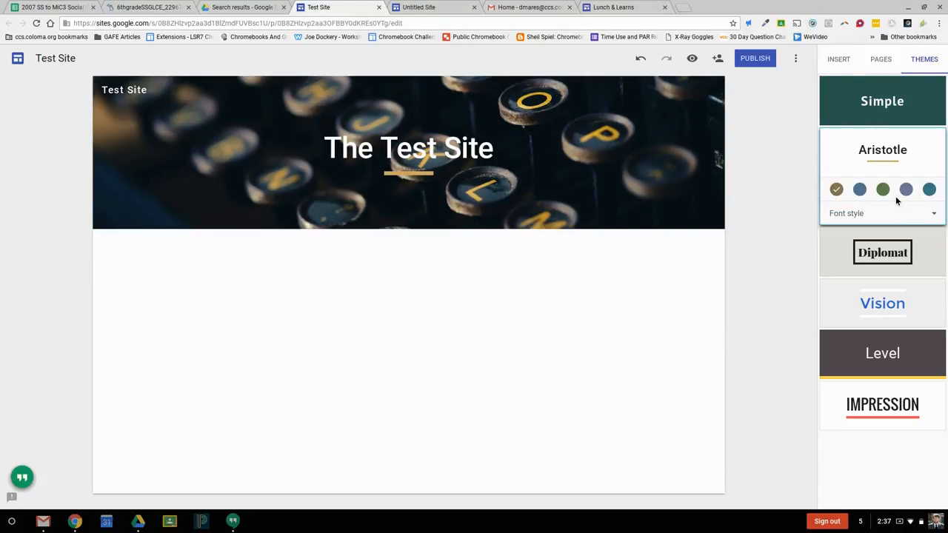
pyautogui.click(912, 353)
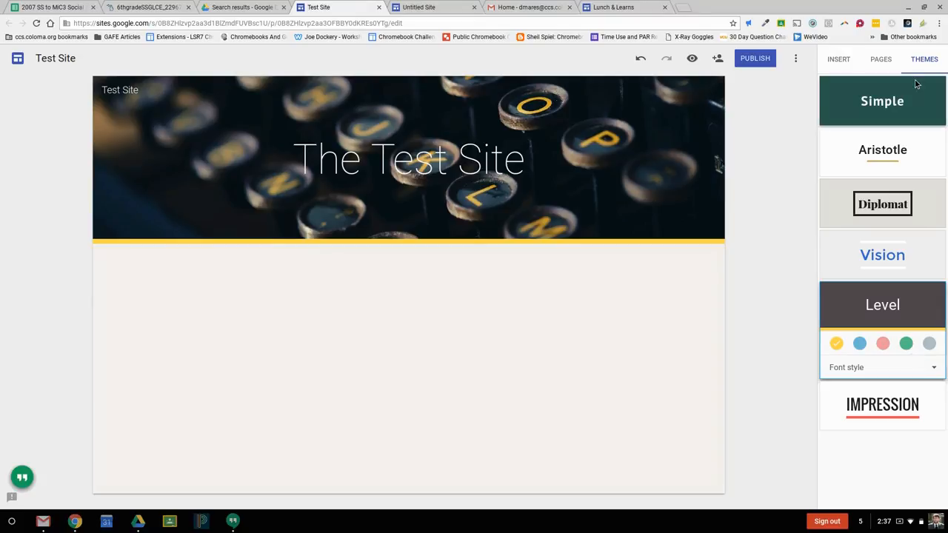
# Step: Insert a text box below the header, narrow it to about half the content width, and open its text style choices
pyautogui.click(843, 61)
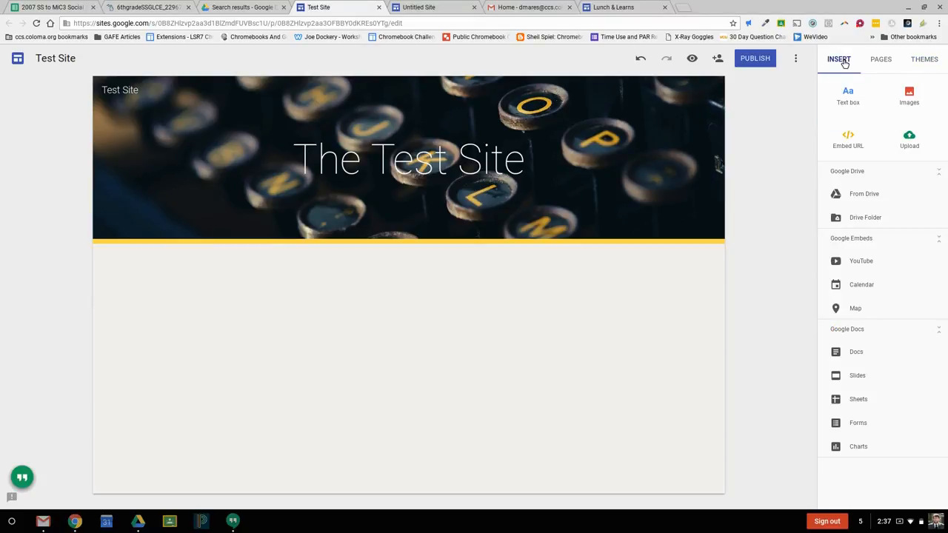
pyautogui.click(861, 106)
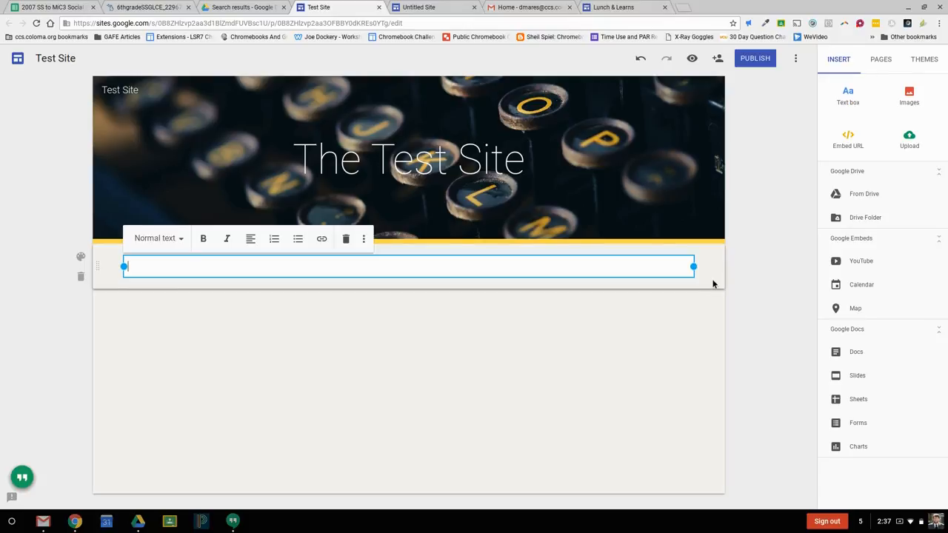
pyautogui.moveTo(694, 268); pyautogui.dragTo(400, 273)
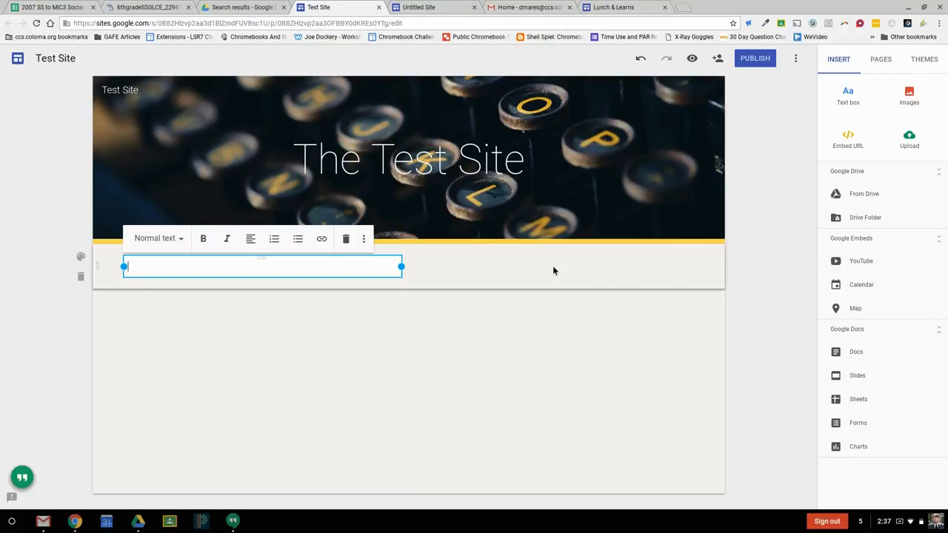
pyautogui.click(180, 238)
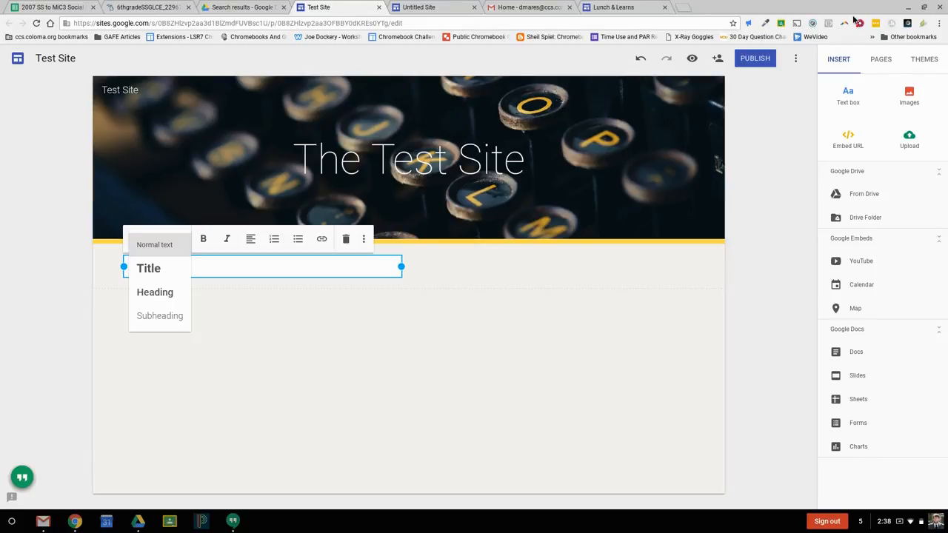
# Step: Add a new page named Test Page to the site
pyautogui.click(887, 66)
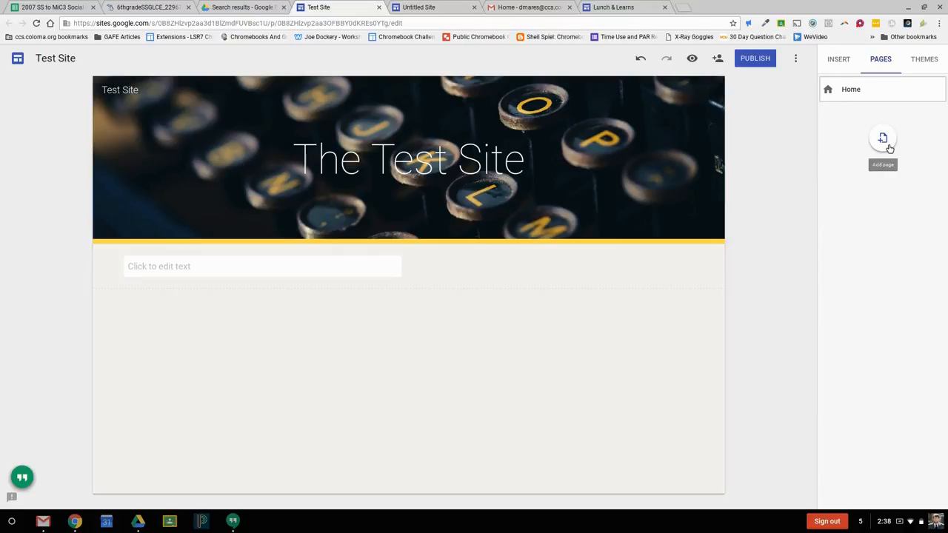
pyautogui.click(886, 144)
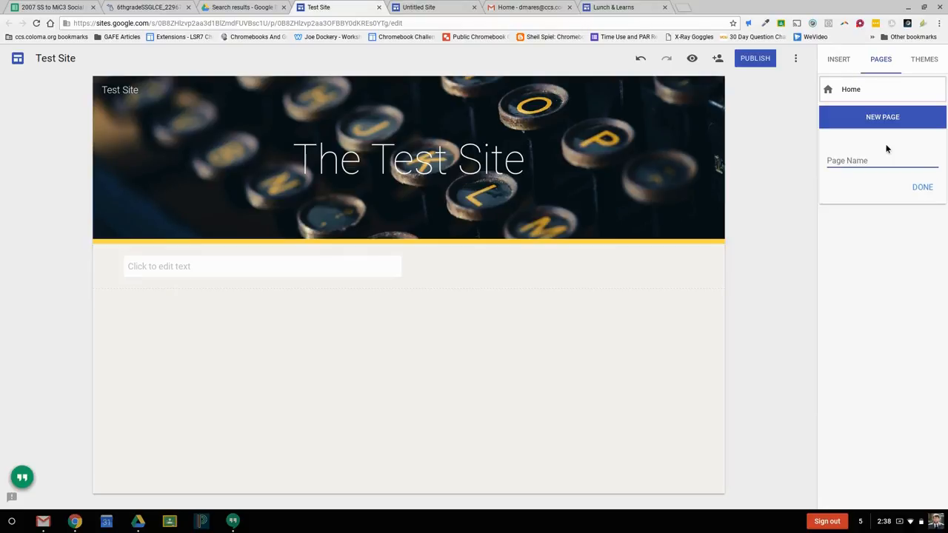
pyautogui.write('Test Page')
pyautogui.click(922, 189)
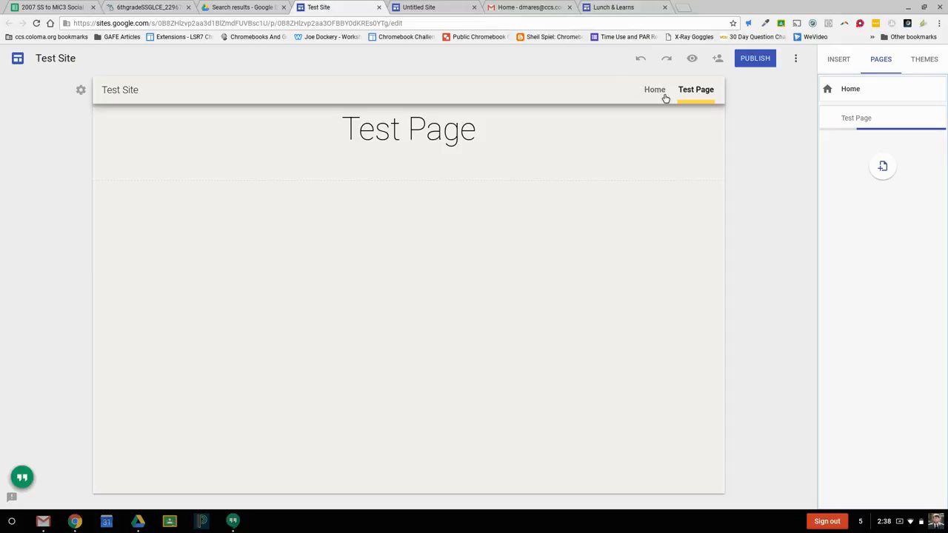
# Step: Switch the site's navigation mode to side navigation and back to top navigation
pyautogui.click(81, 90)
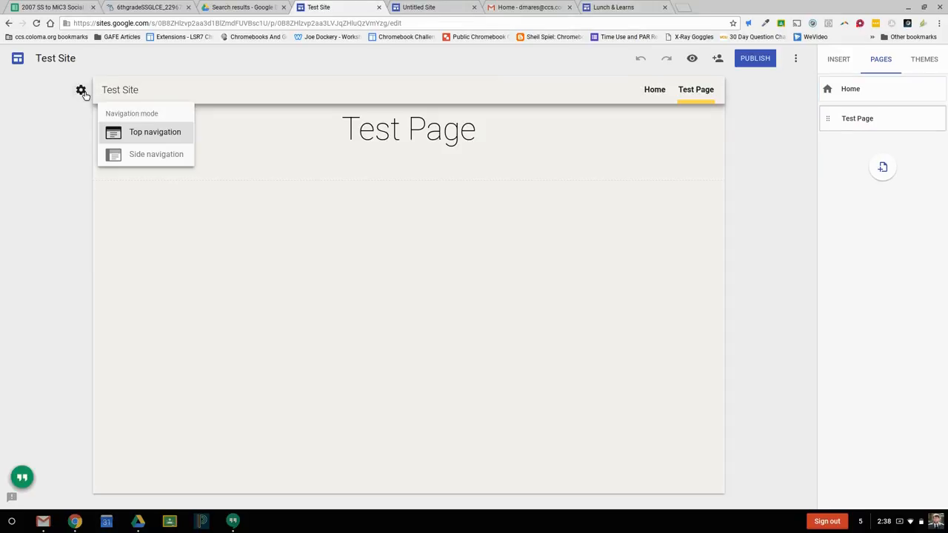
pyautogui.click(139, 160)
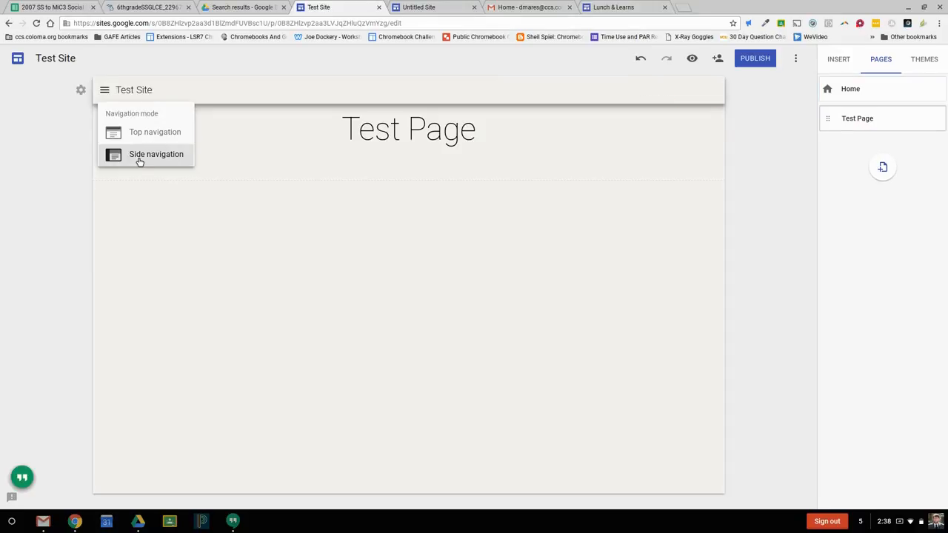
pyautogui.click(138, 138)
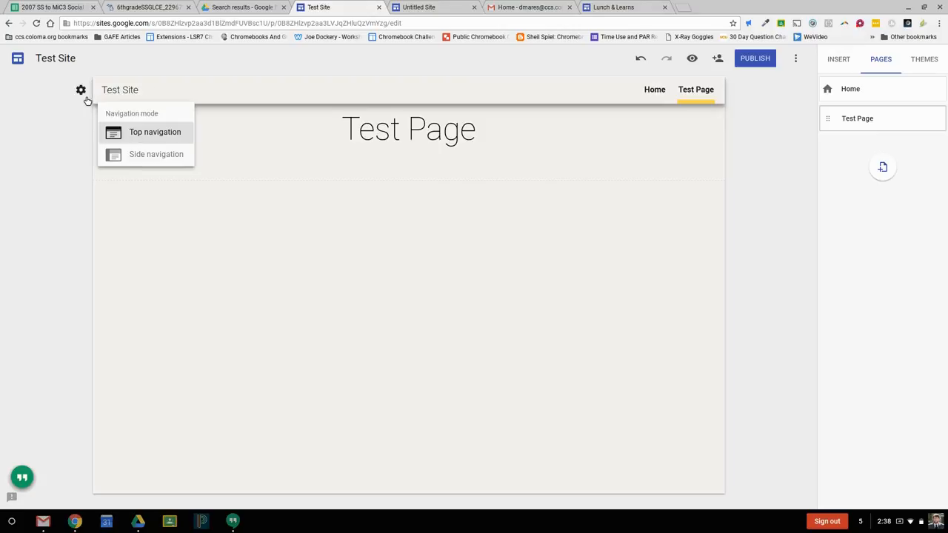
pyautogui.click(84, 190)
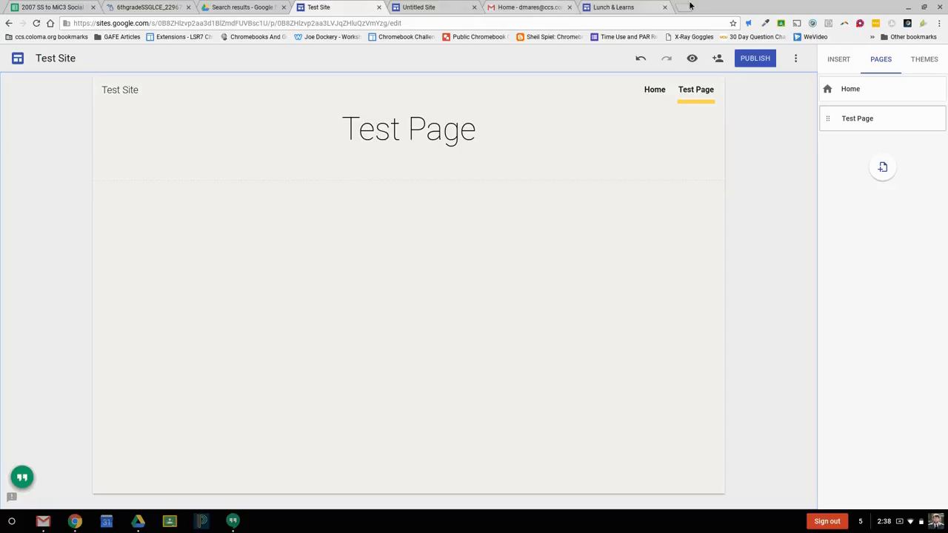
# Step: Start publishing the site with testsite121212 as its site location, and cancel without publishing
pyautogui.click(840, 59)
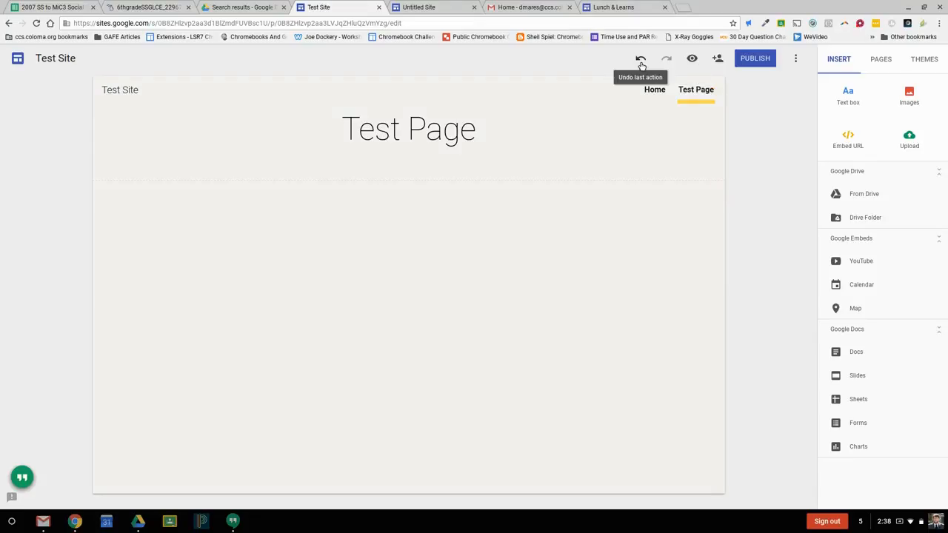
pyautogui.click(756, 59)
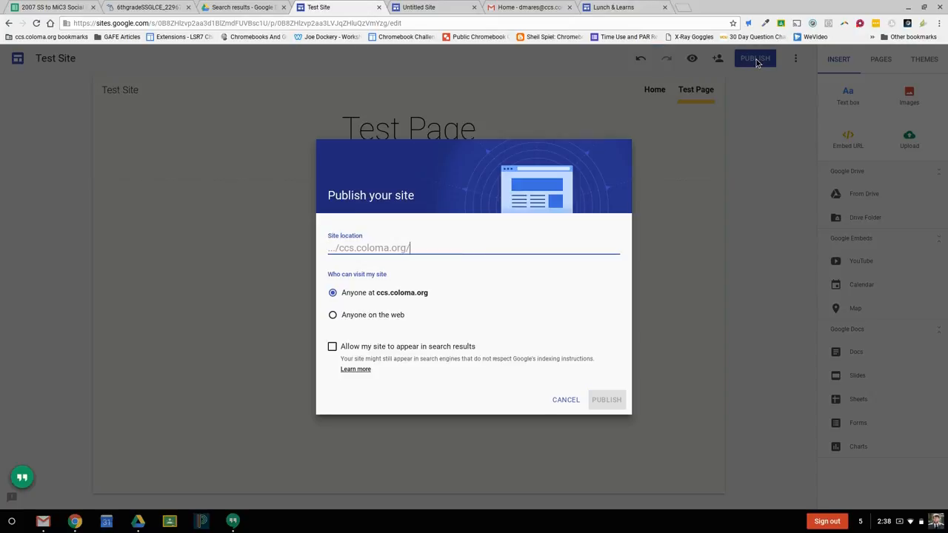
pyautogui.write('testsite')
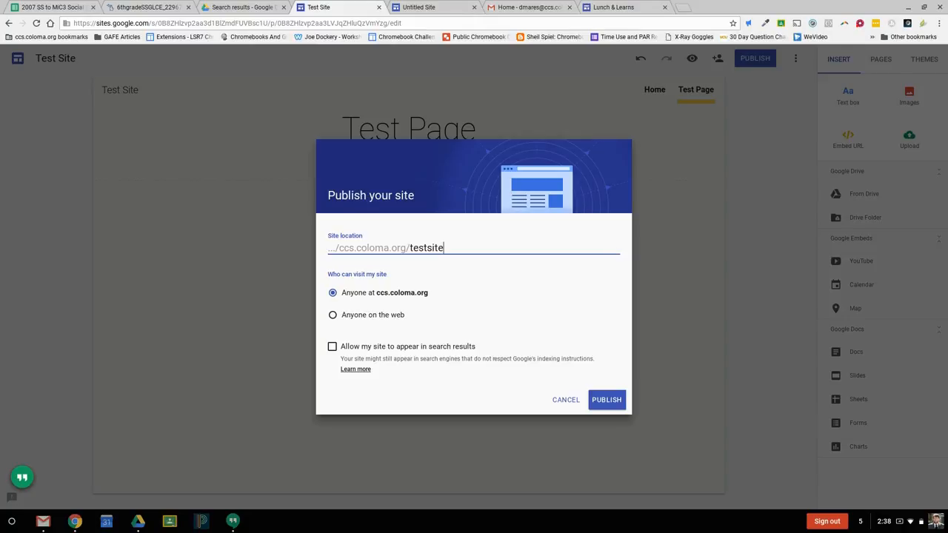
pyautogui.write('121212')
pyautogui.click(570, 409)
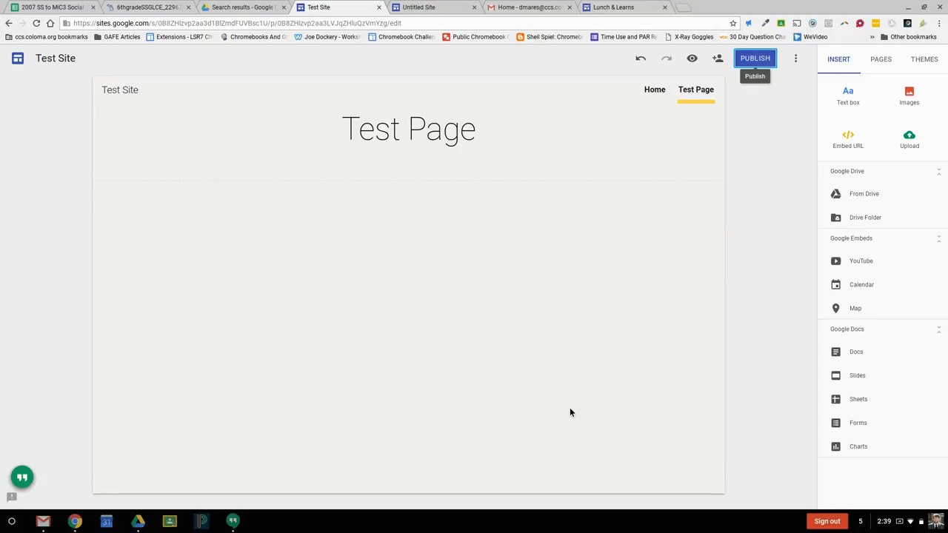
# Step: Return to the site's Home page
pyautogui.click(654, 92)
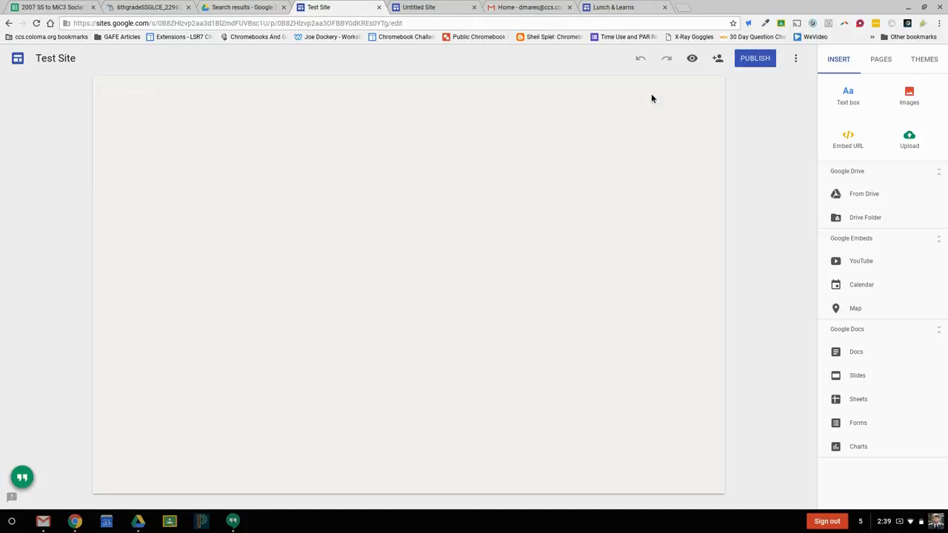